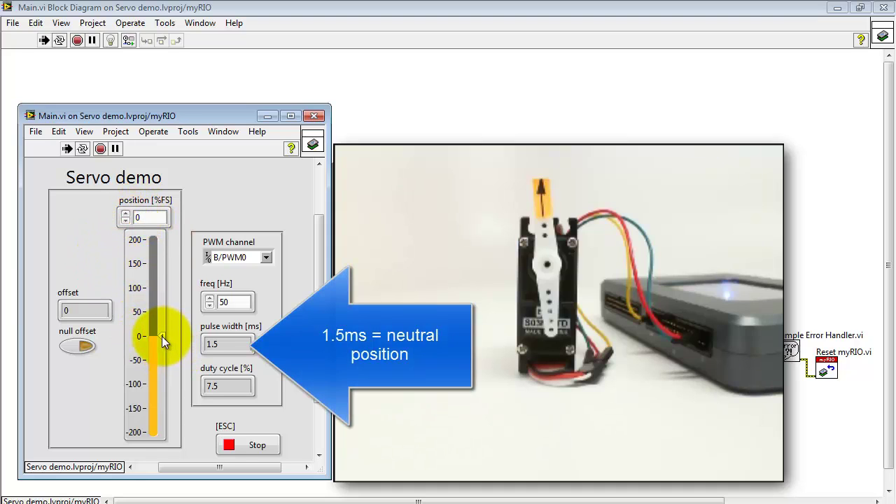
Step: Swing the servo to about 34, then set position to full-scale 100
{"action": "left_click_drag", "start_coordinate": [161, 336], "coordinate": [162, 298]}
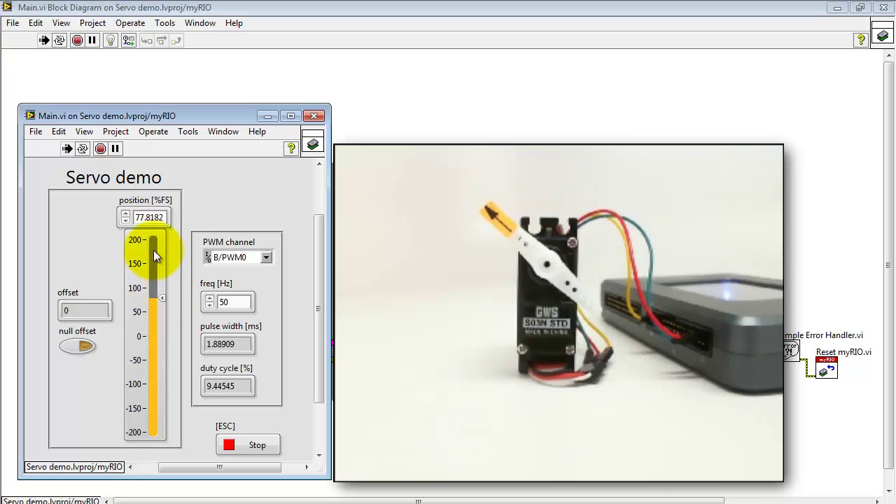
{"action": "double_click", "coordinate": [152, 218]}
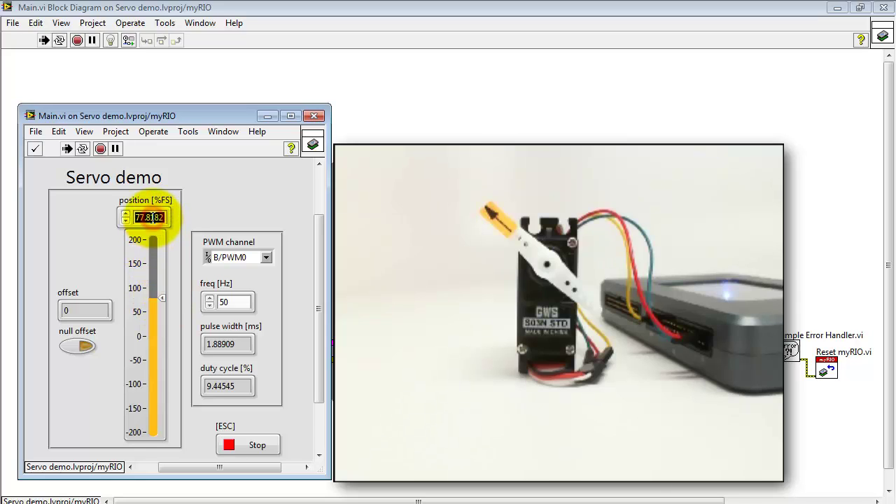
{"action": "type", "text": "100"}
{"action": "left_click", "coordinate": [202, 208]}
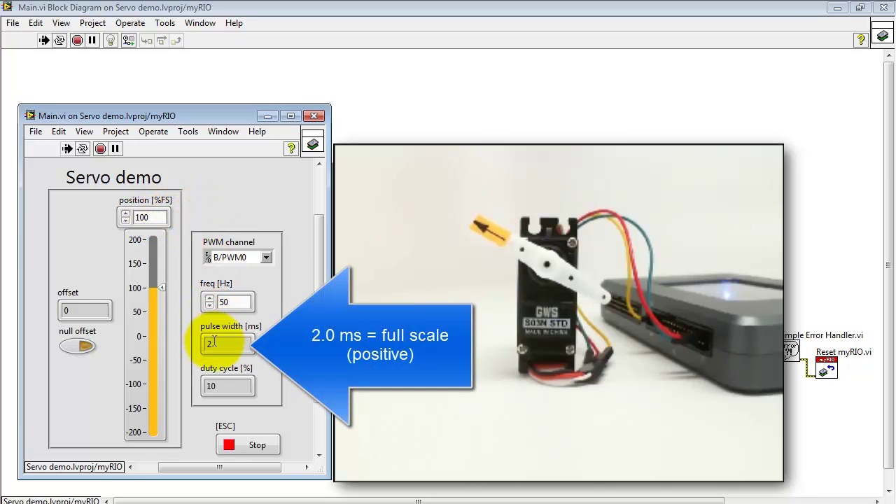
Step: Set the servo position to -100, then return it to neutral 0
{"action": "left_click", "coordinate": [138, 218]}
{"action": "type", "text": "-"}
{"action": "left_click", "coordinate": [201, 197]}
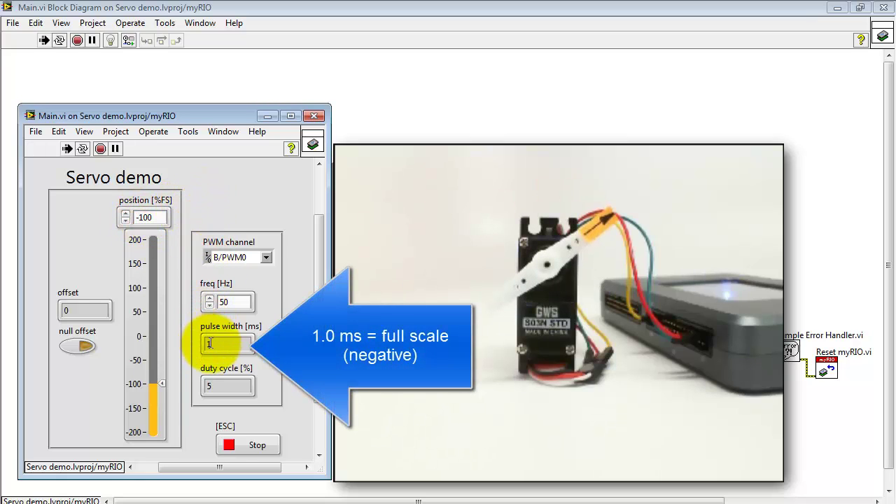
{"action": "double_click", "coordinate": [147, 217]}
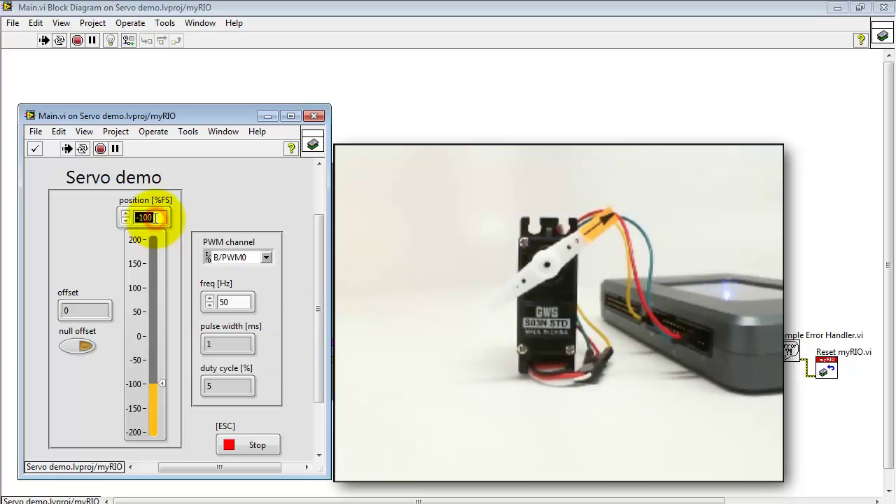
{"action": "type", "text": "0"}
{"action": "left_click", "coordinate": [211, 195]}
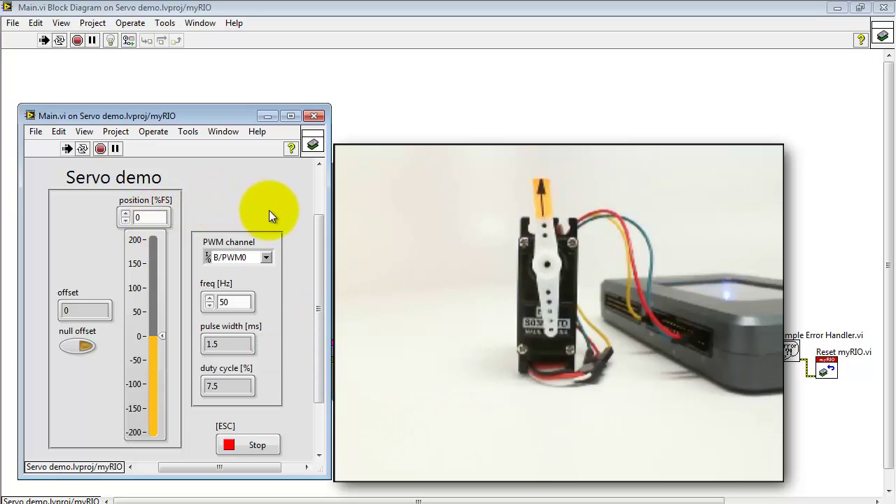
Step: Keep channel B/PWM0, set frequency to 10 Hz and move the position slider
{"action": "left_click", "coordinate": [267, 258]}
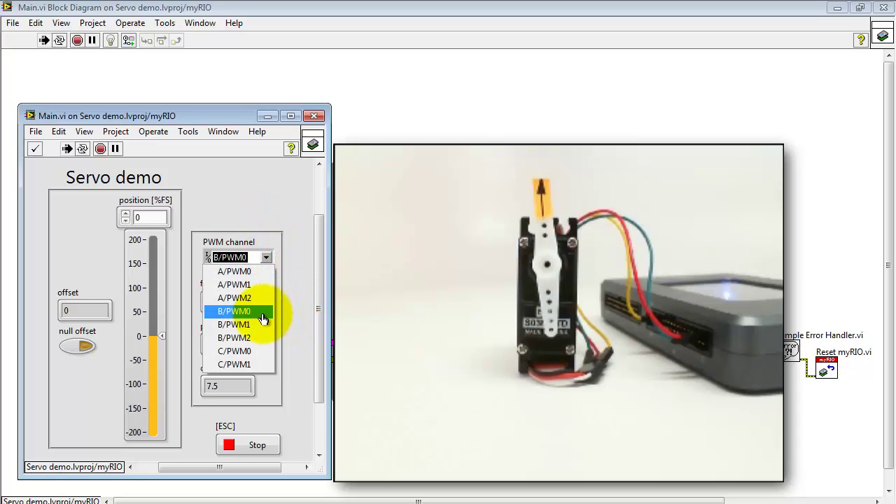
{"action": "left_click", "coordinate": [297, 302]}
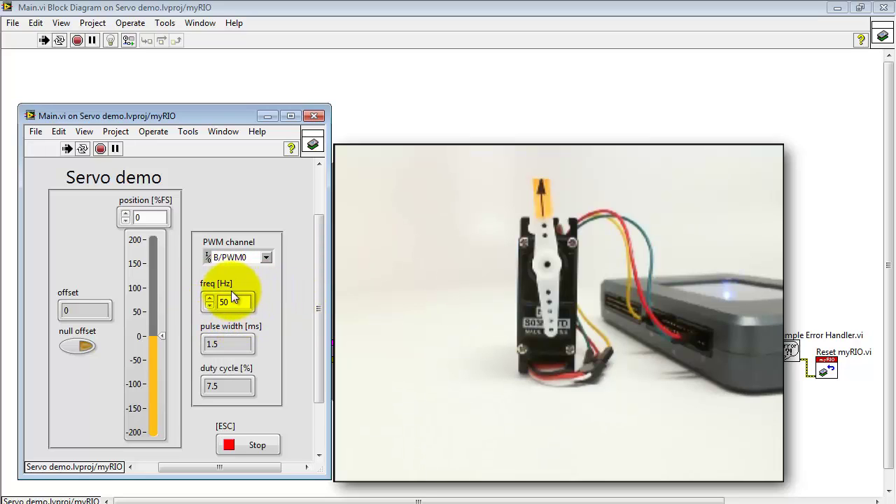
{"action": "left_click_drag", "start_coordinate": [232, 301], "coordinate": [217, 302]}
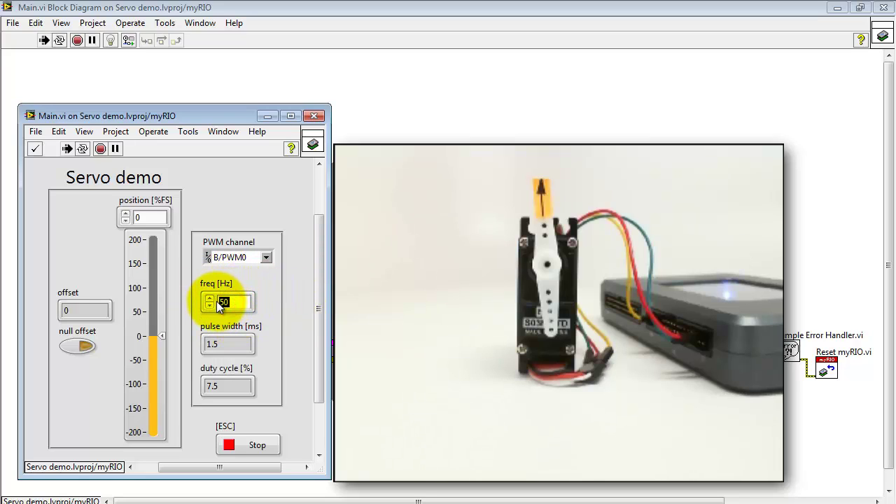
{"action": "type", "text": "10"}
{"action": "left_click", "coordinate": [296, 300]}
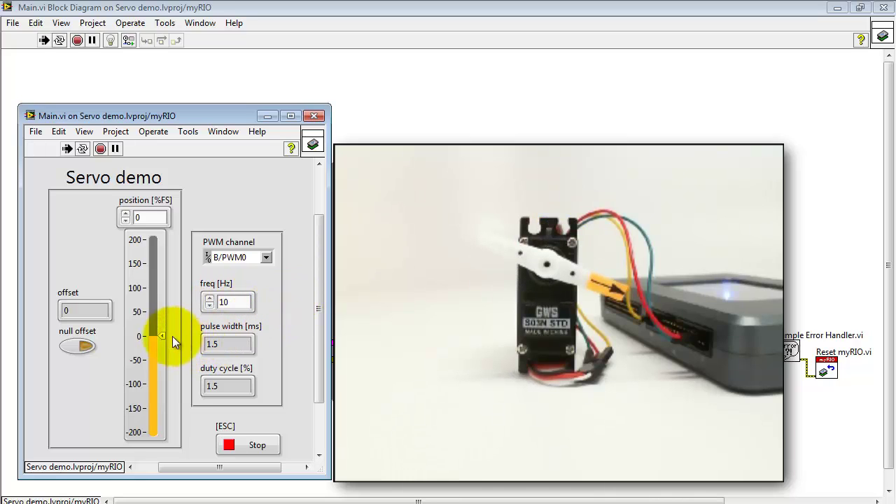
{"action": "left_click_drag", "start_coordinate": [163, 335], "coordinate": [161, 307]}
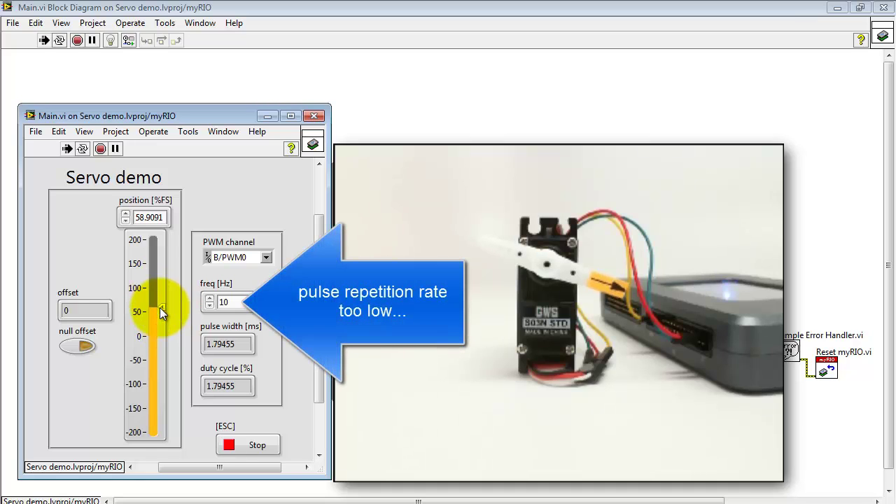
Step: Return to 50 Hz with position near zero, then try 200 Hz while moving the slider
{"action": "double_click", "coordinate": [231, 302]}
{"action": "type", "text": "50"}
{"action": "left_click", "coordinate": [289, 298]}
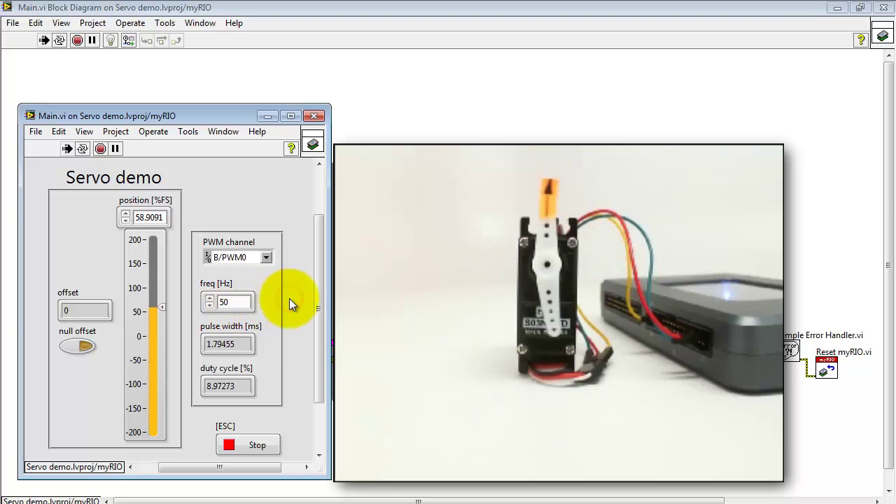
{"action": "left_click_drag", "start_coordinate": [161, 308], "coordinate": [154, 337]}
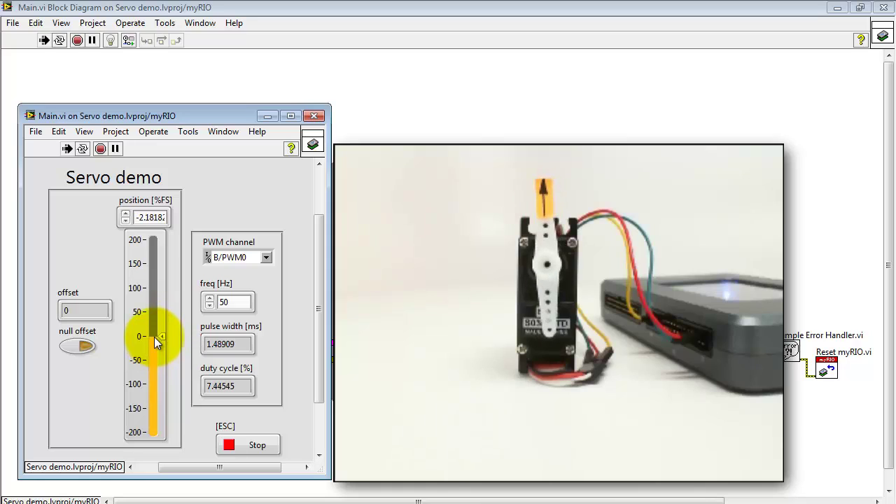
{"action": "left_click_drag", "start_coordinate": [240, 303], "coordinate": [212, 302]}
{"action": "type", "text": "200"}
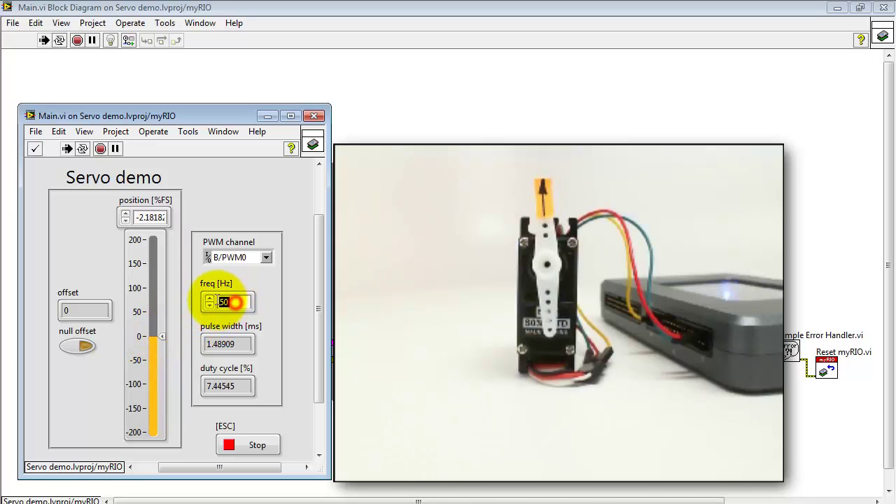
{"action": "left_click", "coordinate": [300, 299]}
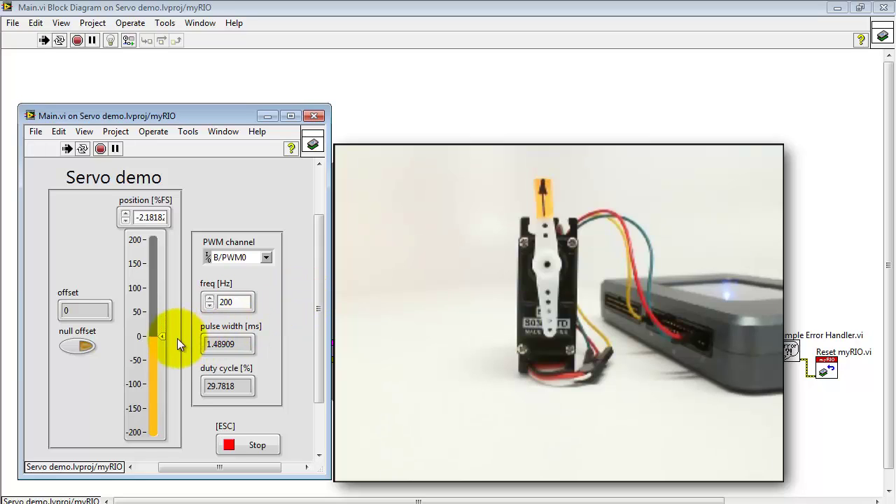
{"action": "mouse_move", "coordinate": [161, 336]}
{"action": "left_mouse_down"}
{"action": "mouse_move", "coordinate": [161, 300]}
{"action": "mouse_move", "coordinate": [157, 374]}
{"action": "mouse_move", "coordinate": [162, 357]}
{"action": "left_mouse_up"}
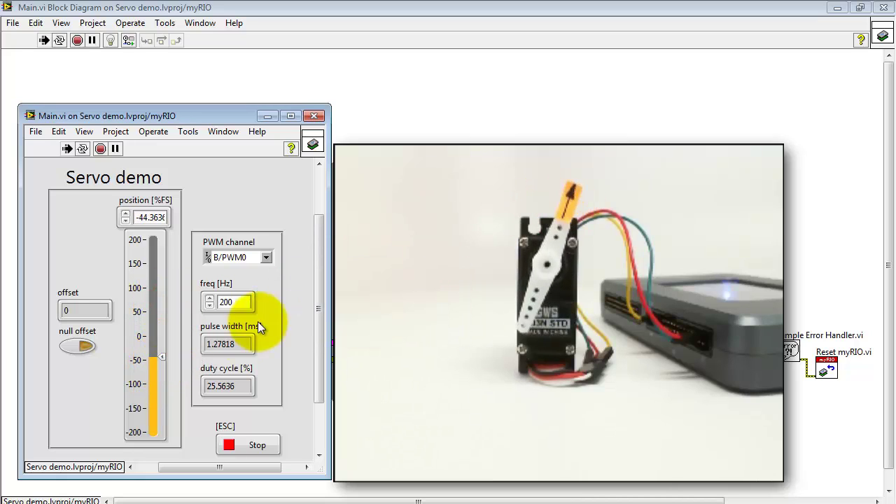
Step: Restore the 50 Hz frequency and set position back to 0
{"action": "double_click", "coordinate": [237, 303]}
{"action": "type", "text": "50"}
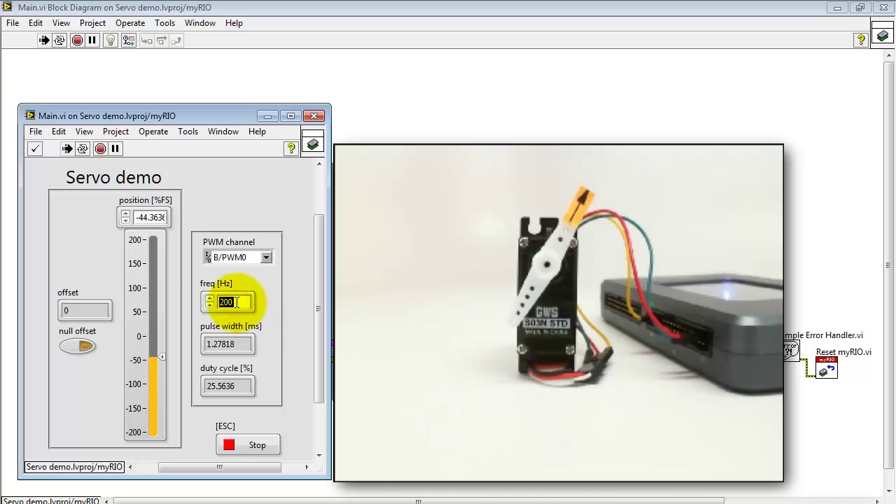
{"action": "key", "text": "Return"}
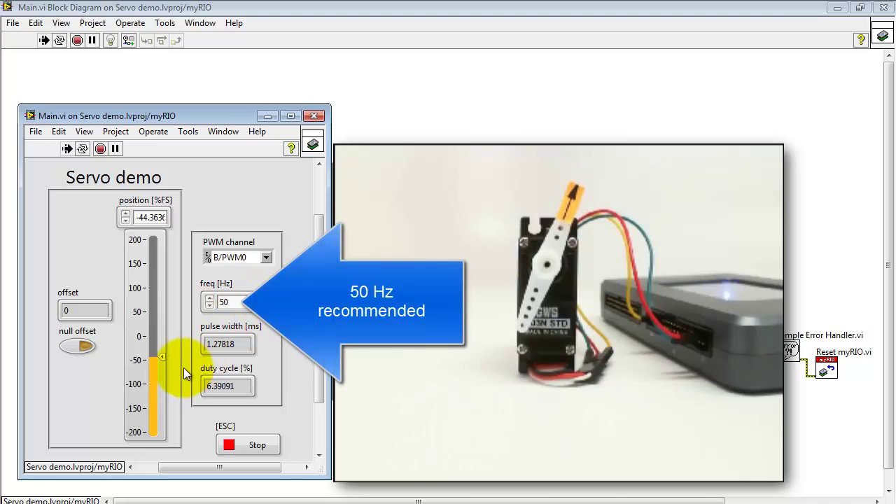
{"action": "double_click", "coordinate": [151, 218]}
{"action": "type", "text": "0"}
{"action": "left_click", "coordinate": [208, 215]}
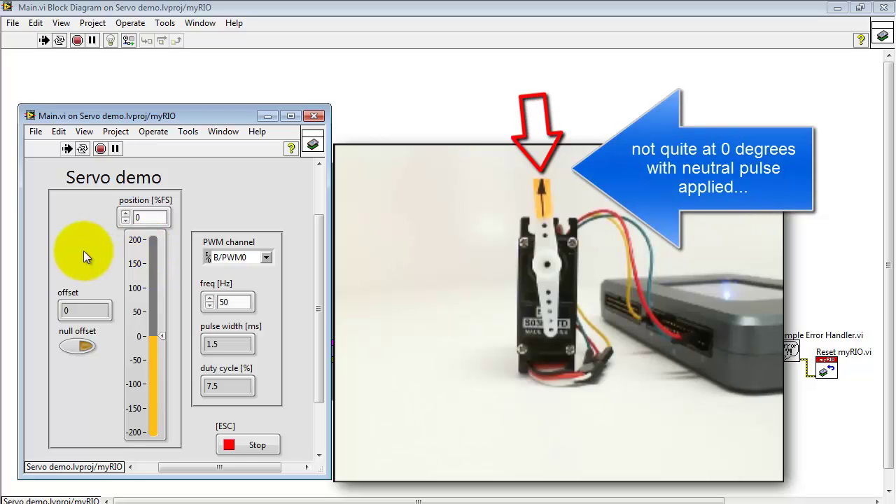
Step: Step the servo position up and down until the horn is aligned
{"action": "left_click", "coordinate": [126, 212]}
{"action": "left_click", "coordinate": [126, 212]}
{"action": "left_click", "coordinate": [126, 212]}
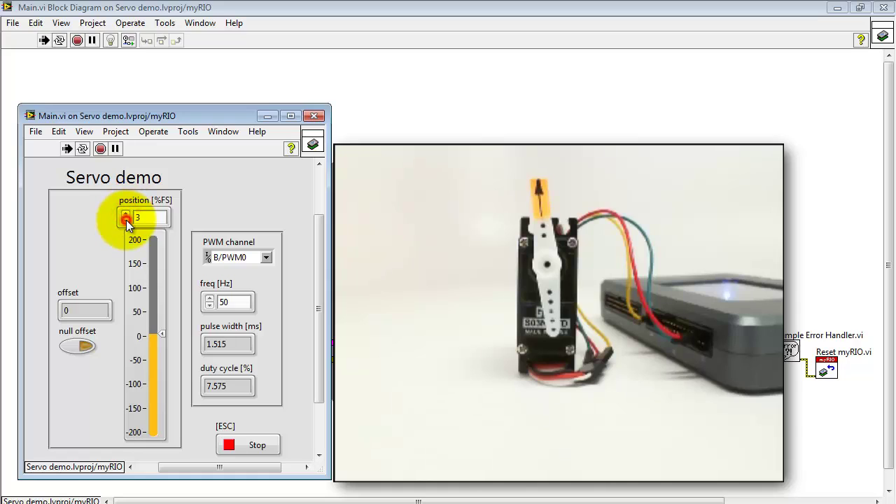
{"action": "left_click", "coordinate": [126, 221]}
{"action": "left_click", "coordinate": [126, 221]}
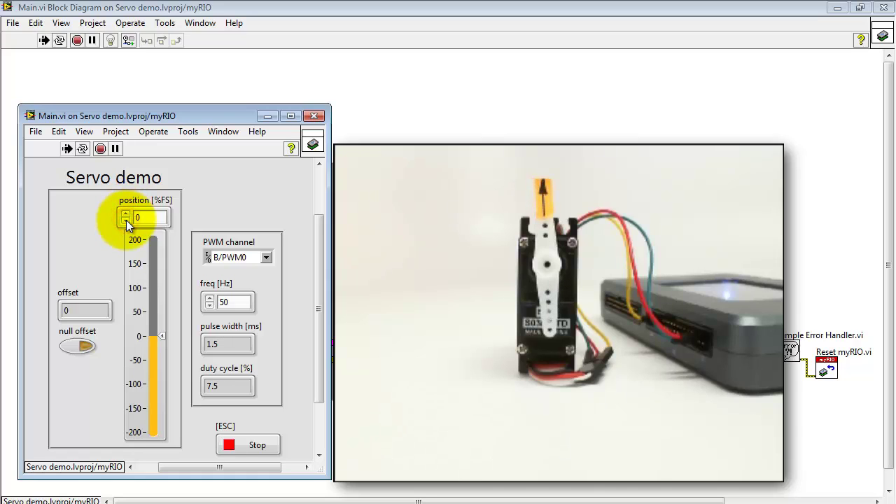
{"action": "key", "text": "Page_Down"}
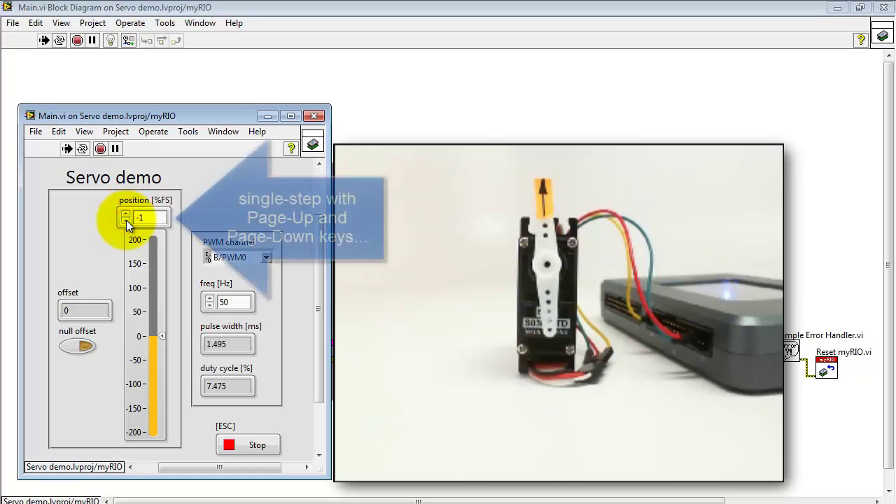
{"action": "key", "text": "Page_Down"}
{"action": "key", "text": "Page_Down"}
{"action": "key", "text": "Page_Down"}
{"action": "key", "text": "Page_Down"}
{"action": "key", "text": "Page_Down"}
{"action": "key", "text": "Page_Down"}
{"action": "key", "text": "Page_Down"}
{"action": "key", "text": "Page_Down"}
{"action": "key", "text": "Page_Down"}
{"action": "key", "text": "Page_Down"}
{"action": "key", "text": "Page_Down"}
{"action": "key", "text": "Page_Down"}
{"action": "key", "text": "Page_Down"}
{"action": "key", "text": "Page_Down"}
{"action": "key", "text": "Page_Up"}
{"action": "key", "text": "Page_Up"}
{"action": "key", "text": "Page_Up"}
{"action": "key", "text": "Page_Up"}
{"action": "key", "text": "Page_Up"}
{"action": "key", "text": "Page_Up"}
{"action": "key", "text": "Page_Up"}
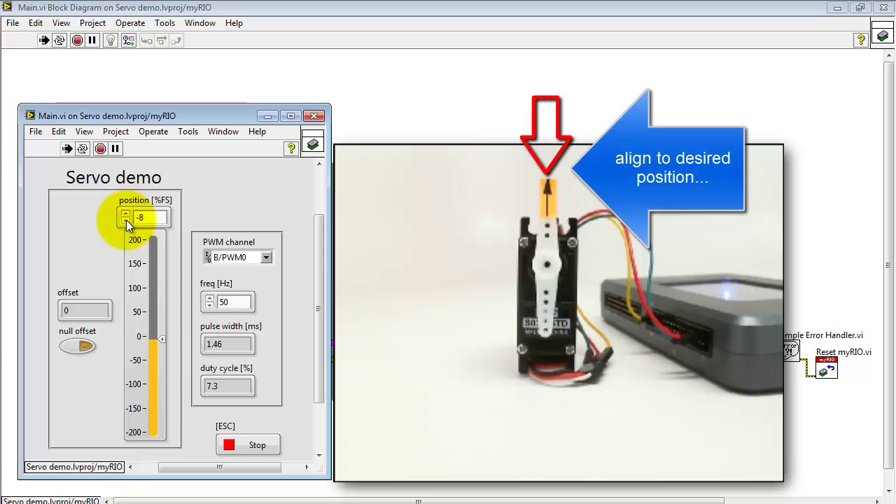
{"action": "key", "text": "Page_Up"}
{"action": "key", "text": "Page_Up"}
{"action": "key", "text": "Page_Up"}
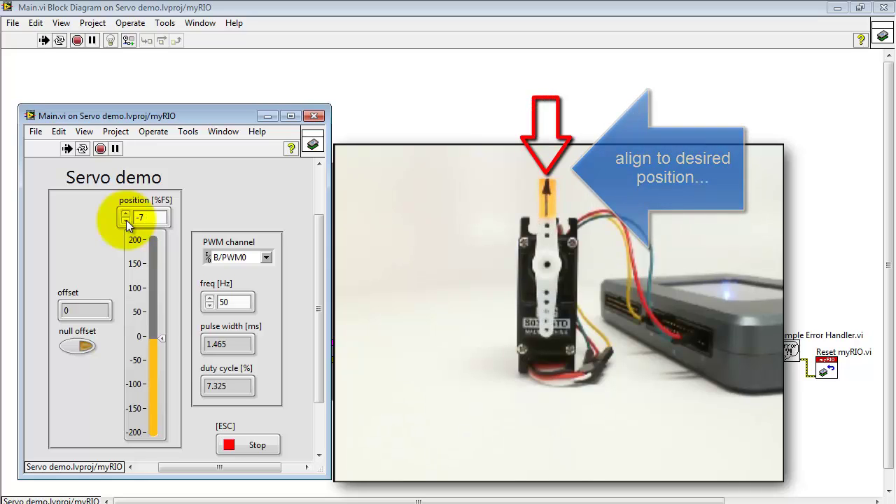
Step: Save the -7 null offset and return the position to 0
{"action": "left_click", "coordinate": [83, 345]}
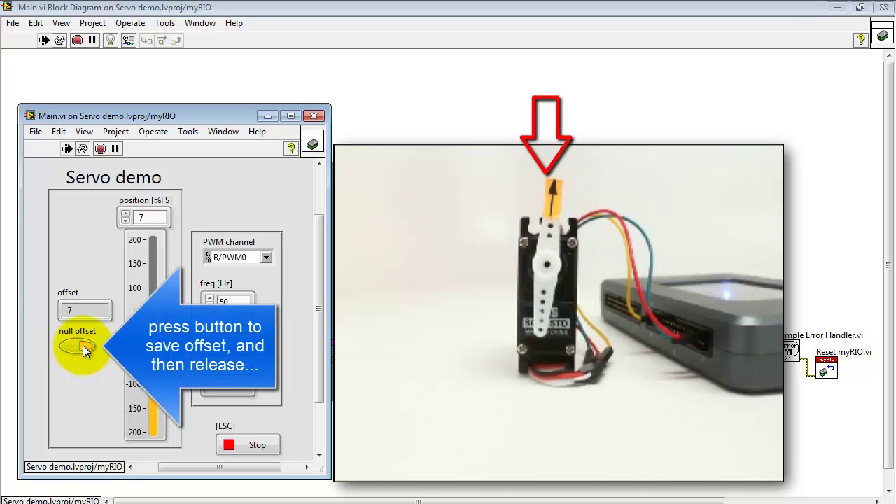
{"action": "left_click_drag", "start_coordinate": [82, 345], "coordinate": [83, 361]}
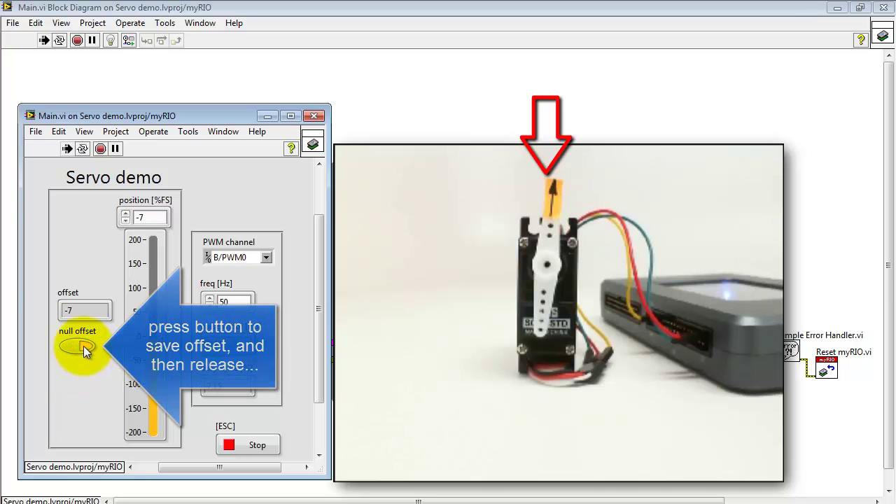
{"action": "double_click", "coordinate": [147, 217]}
{"action": "type", "text": "0"}
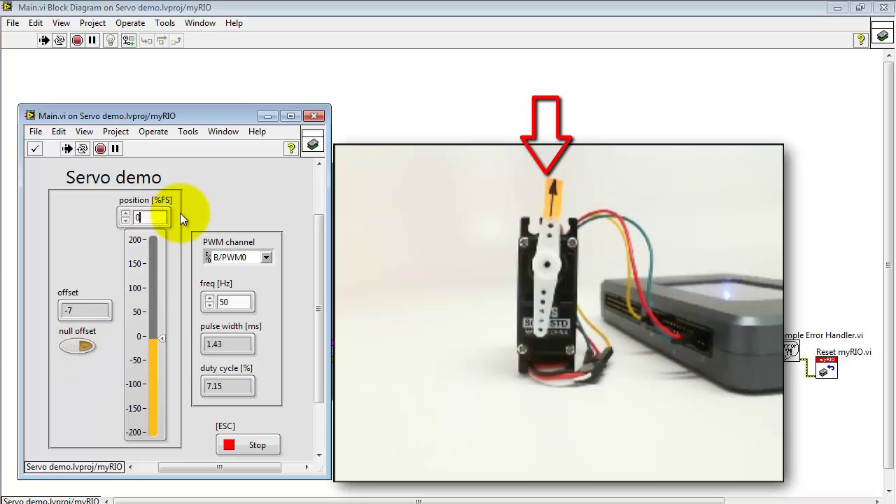
{"action": "left_click", "coordinate": [196, 205]}
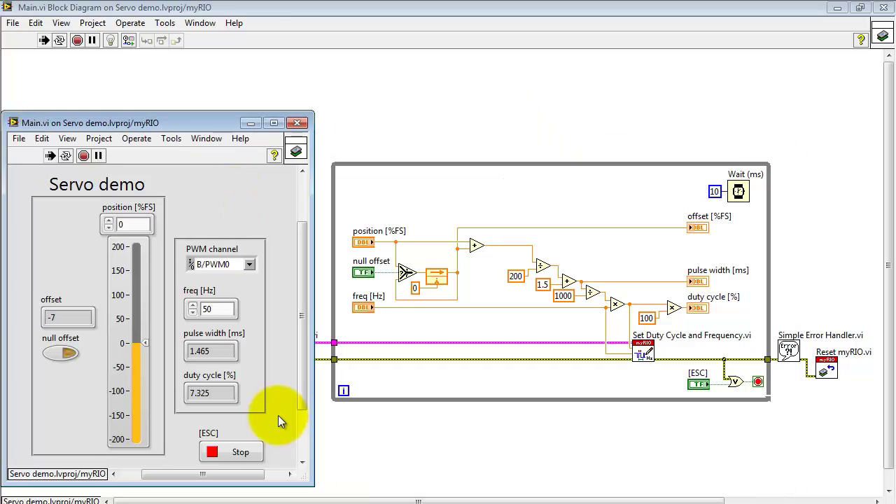
Step: Abort the demo and trace the PWM channel terminal to its front-panel control
{"action": "left_click", "coordinate": [232, 452]}
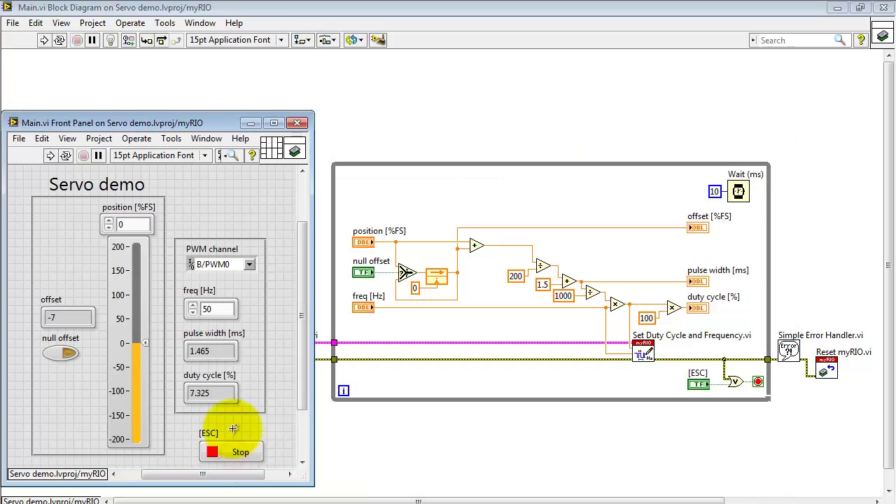
{"action": "left_click_drag", "start_coordinate": [221, 122], "coordinate": [95, 127]}
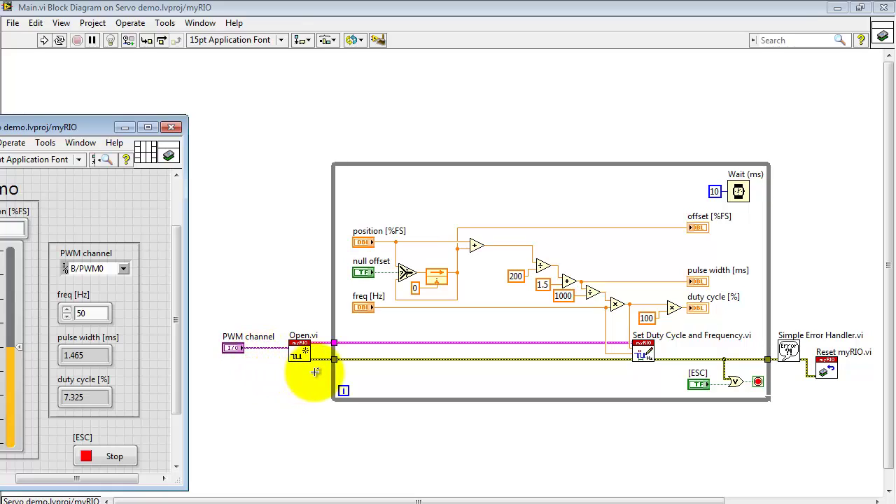
{"action": "double_click", "coordinate": [233, 348]}
{"action": "left_click", "coordinate": [121, 280]}
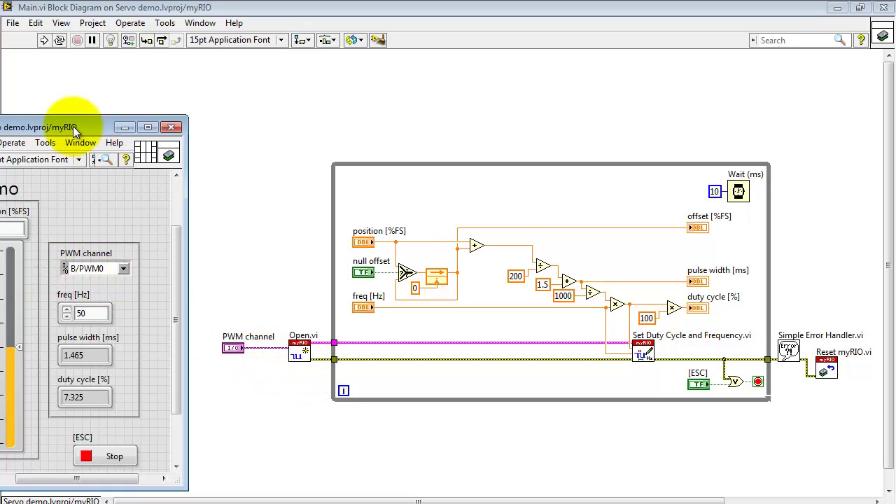
{"action": "mouse_move", "coordinate": [76, 131]}
{"action": "left_mouse_down"}
{"action": "mouse_move", "coordinate": [199, 134]}
{"action": "mouse_move", "coordinate": [167, 126]}
{"action": "left_mouse_up"}
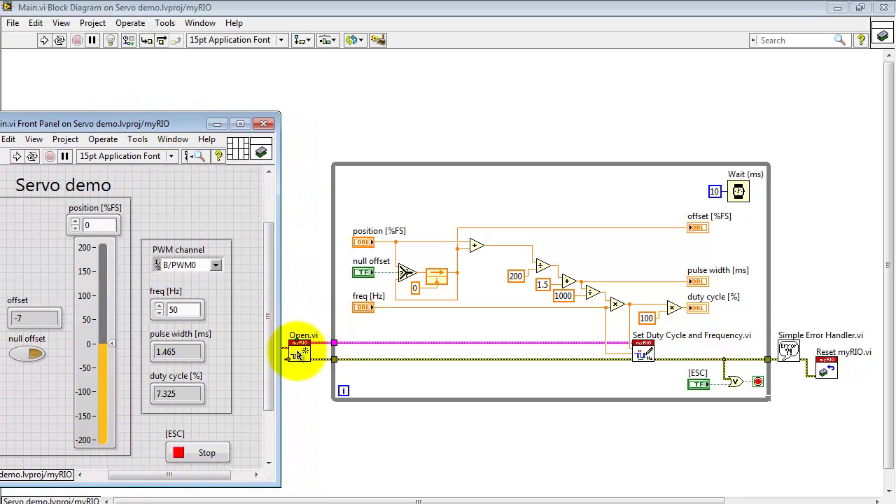
Step: Browse Functions » myRIO » Advanced I/O » PWM, then close the palette
{"action": "right_click", "coordinate": [332, 117]}
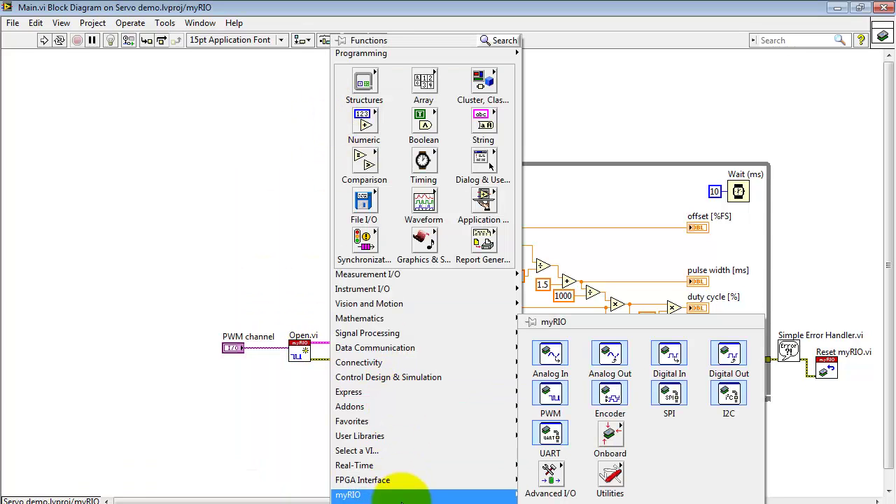
{"action": "mouse_move", "coordinate": [348, 495]}
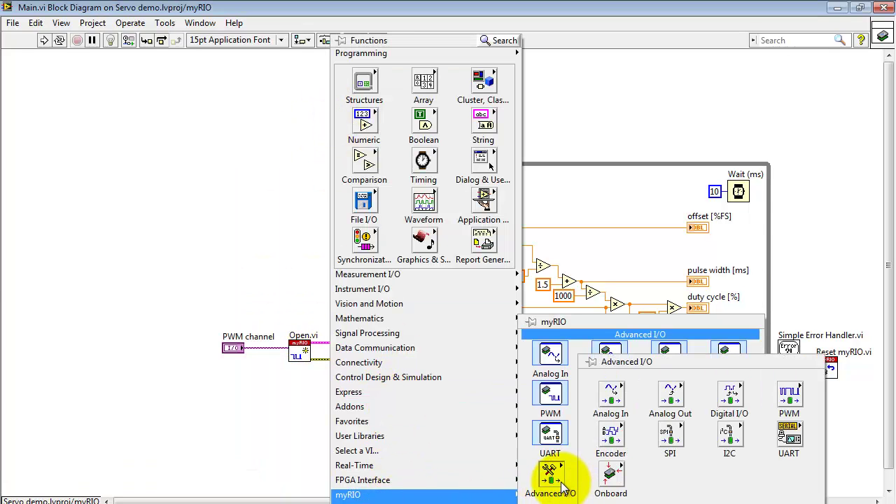
{"action": "mouse_move", "coordinate": [788, 399]}
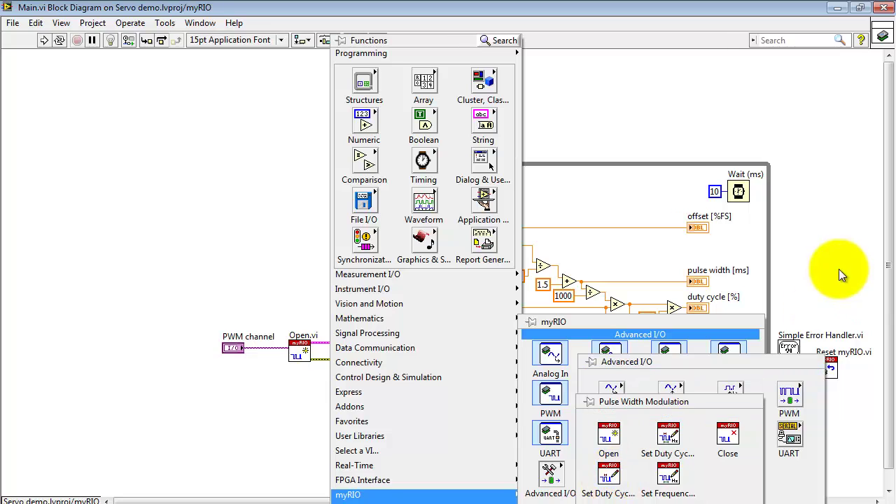
{"action": "left_click", "coordinate": [819, 207]}
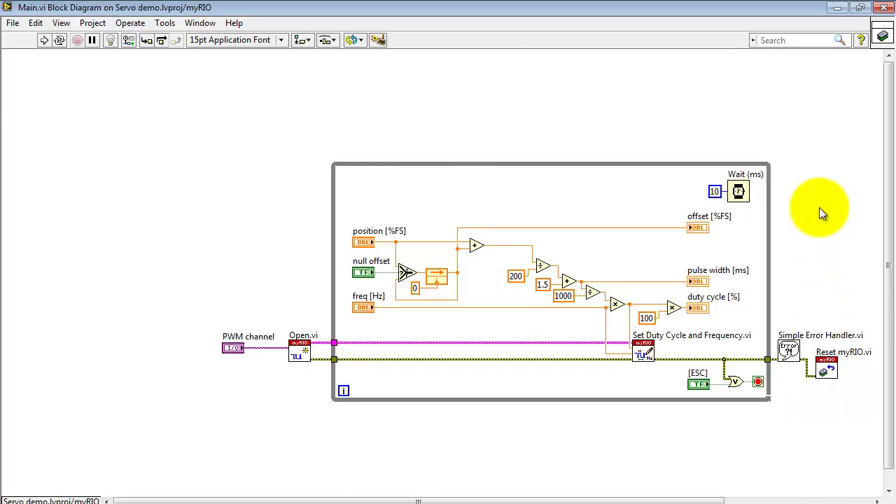
{"action": "key", "text": "ctrl+e"}
{"action": "left_click_drag", "start_coordinate": [160, 124], "coordinate": [198, 121]}
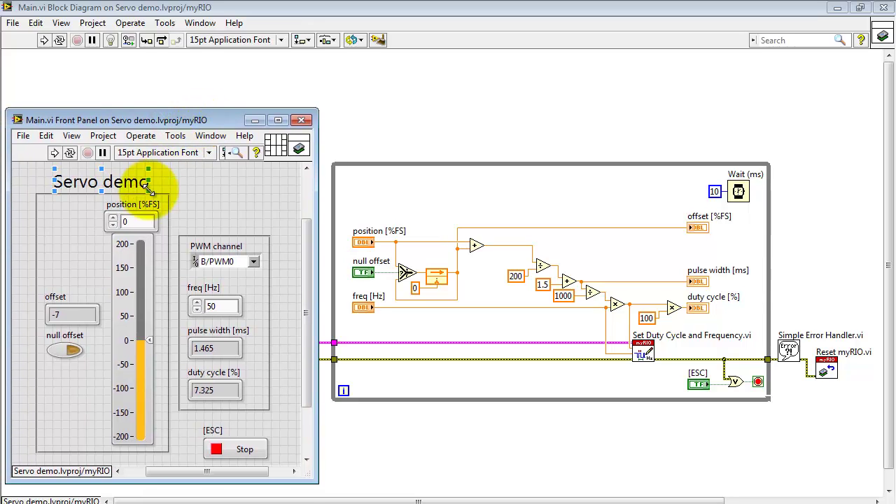
{"action": "left_click", "coordinate": [116, 207]}
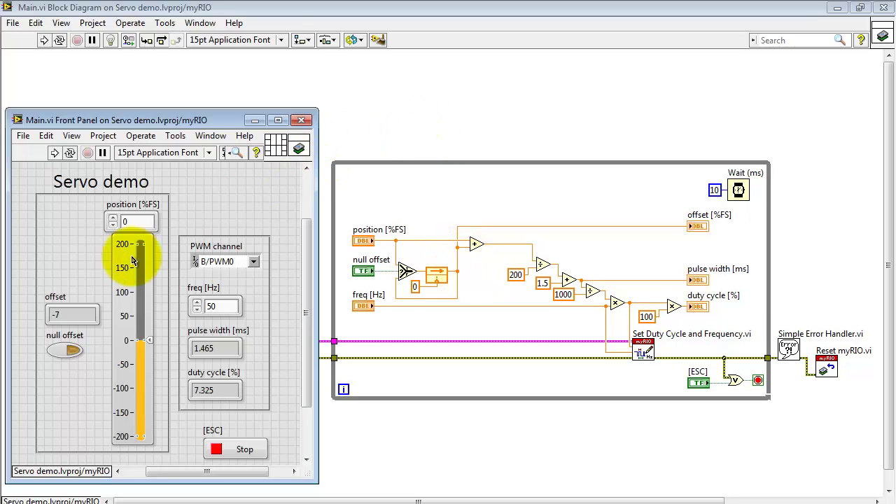
{"action": "left_click", "coordinate": [66, 350]}
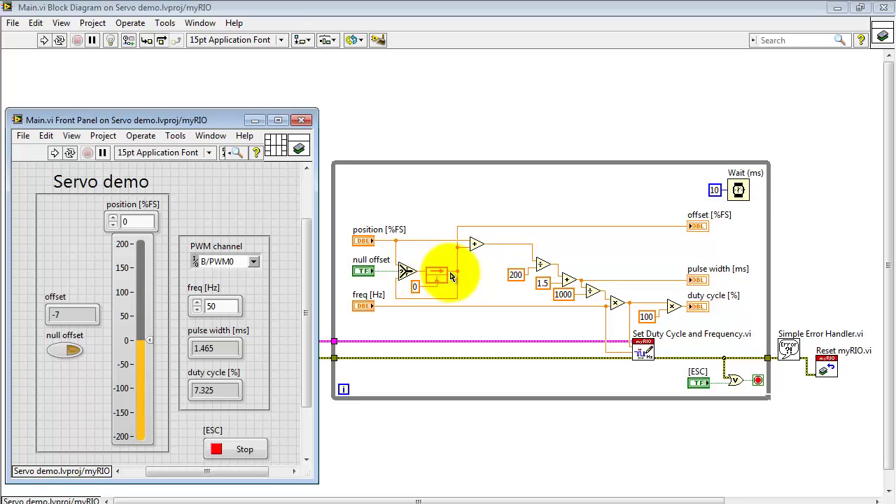
{"action": "left_click", "coordinate": [72, 352]}
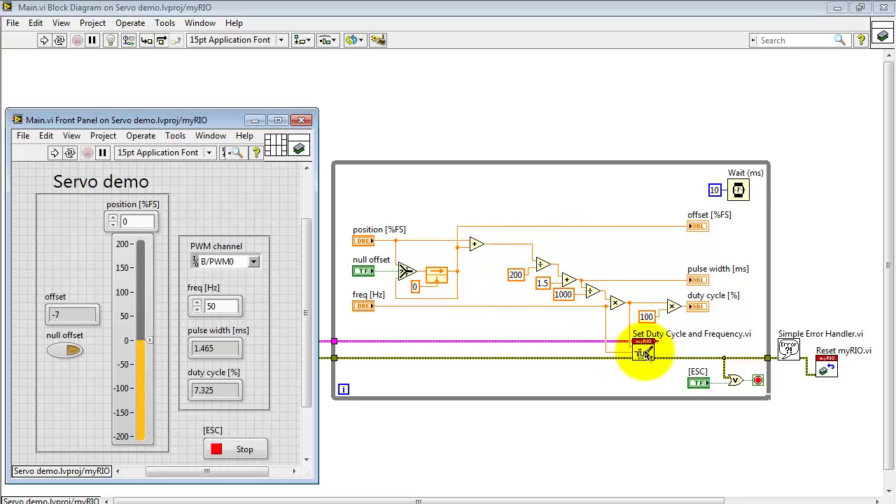
Step: Show the front panel with Ctrl+E and trace the Stop button to the loop's stop logic
{"action": "left_click", "coordinate": [340, 398]}
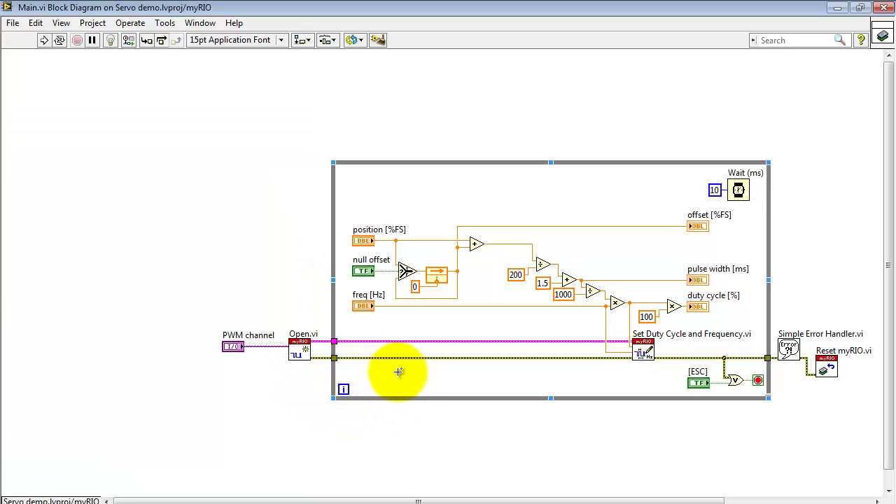
{"action": "key", "text": "ctrl+e"}
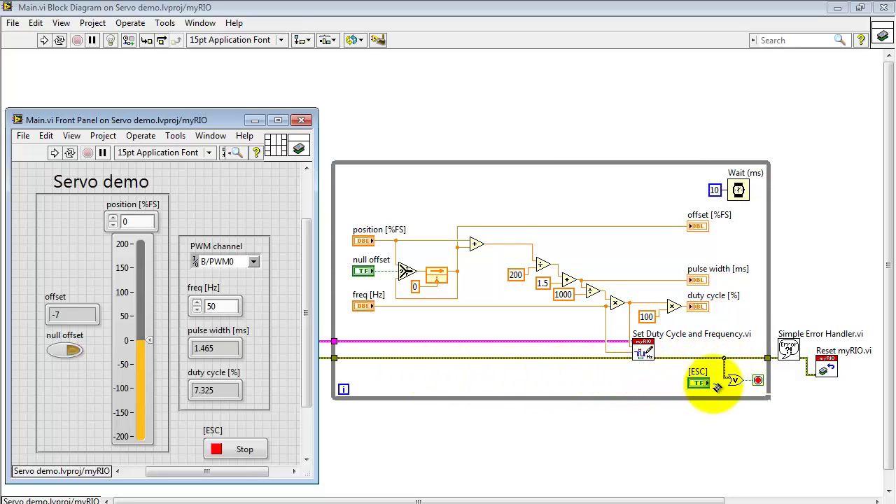
{"action": "left_click", "coordinate": [267, 451]}
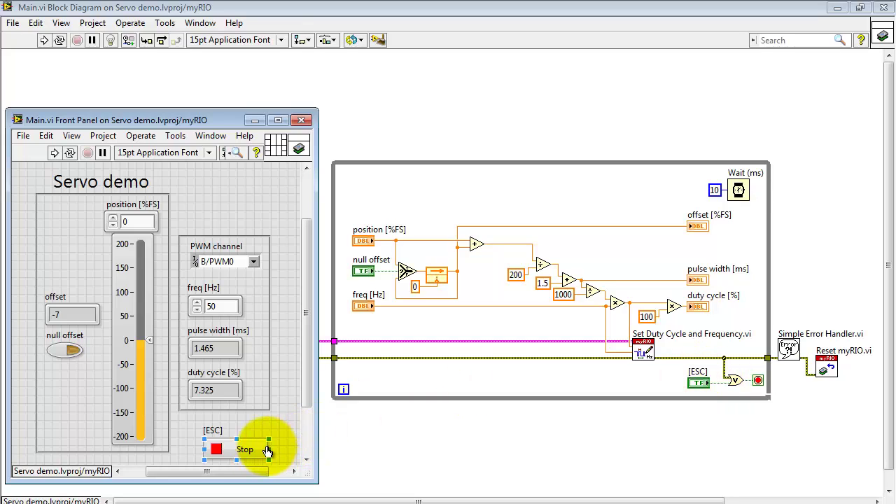
{"action": "left_click", "coordinate": [539, 410]}
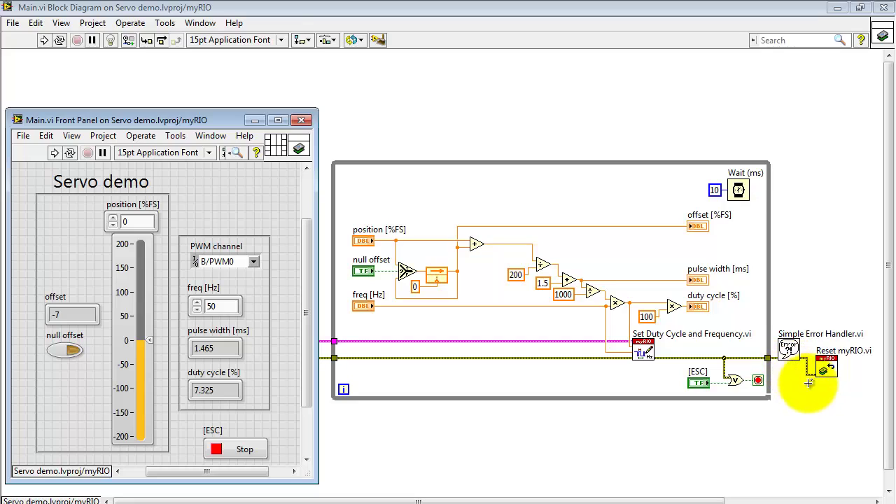
{"action": "scroll", "coordinate": [797, 301], "scroll_direction": "down", "scroll_amount": 1}
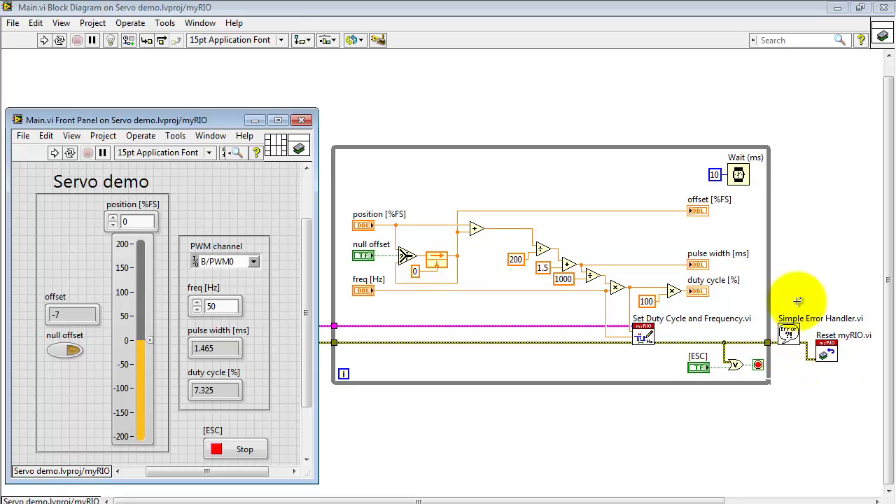